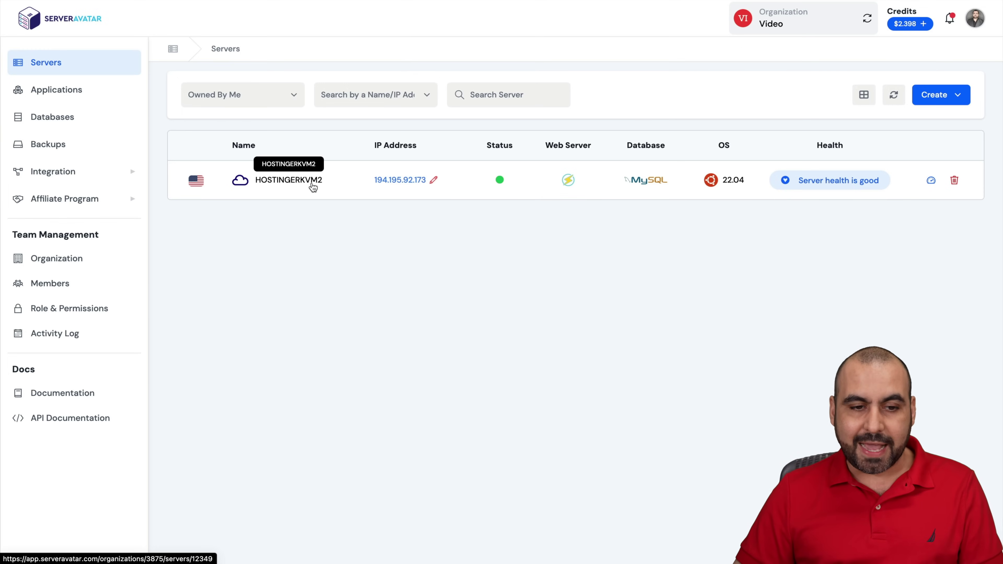
# Open the HOSTINGERKVM2 server dashboard, then bring up Hostinger's hosting product menu.
pyautogui.click(305, 180)
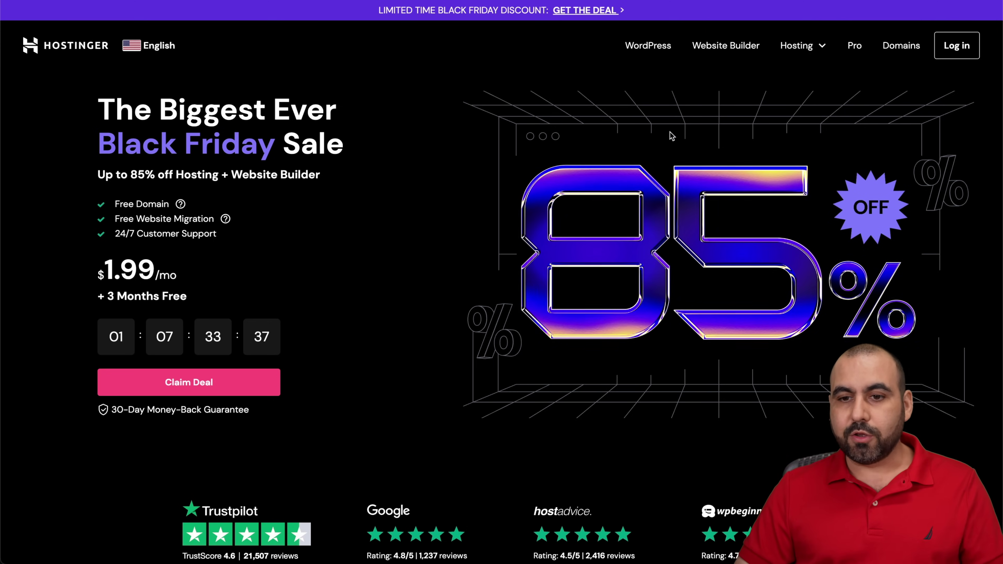
pyautogui.click(799, 56)
# Add the KVM 2 VPS plan to the Hostinger cart.
pyautogui.click(749, 174)
pyautogui.scroll(-15, 632, 276)
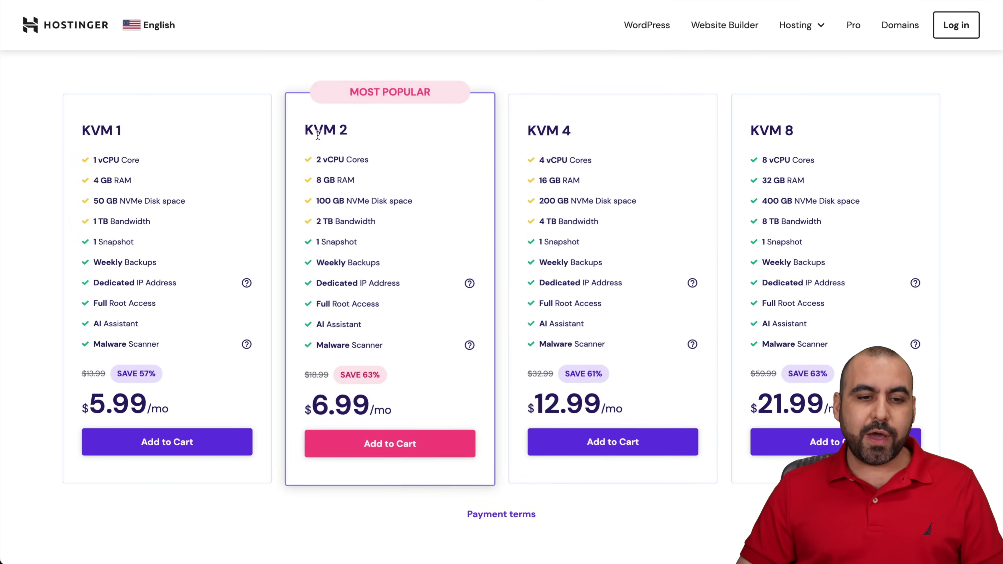
pyautogui.click(391, 458)
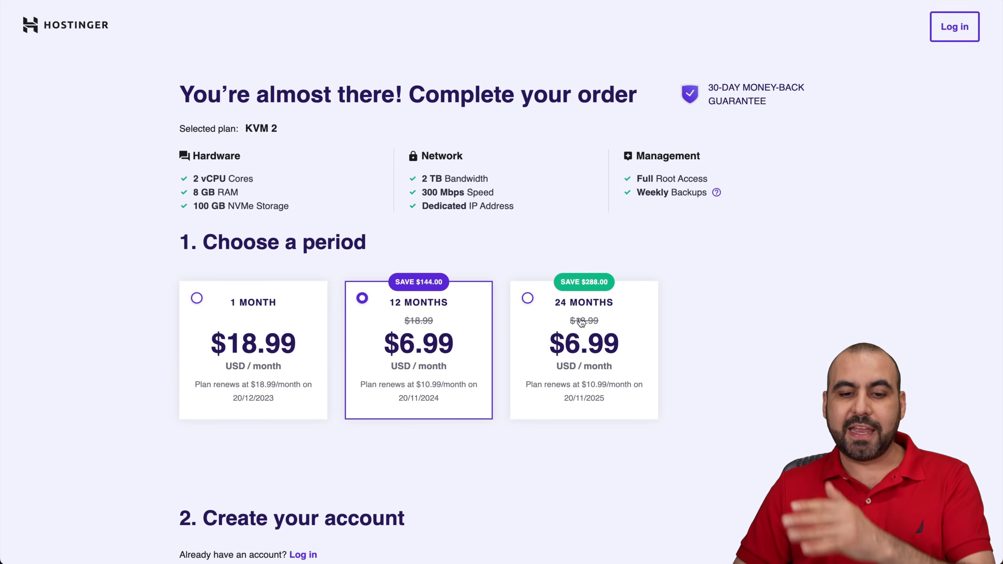
# Choose the 24-month billing period and apply coupon code SAASMASTER.
pyautogui.click(590, 303)
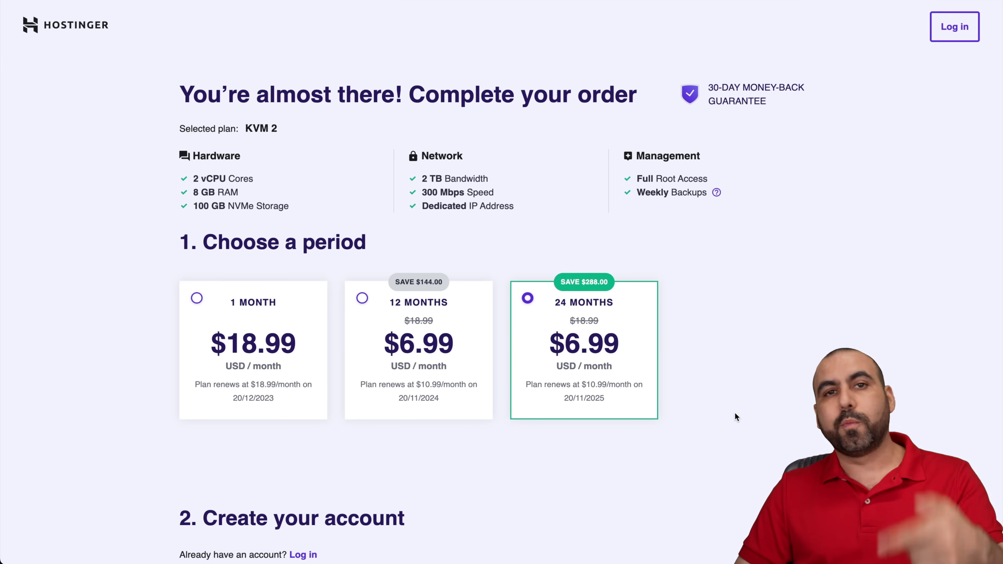
pyautogui.scroll(-20, 735, 416)
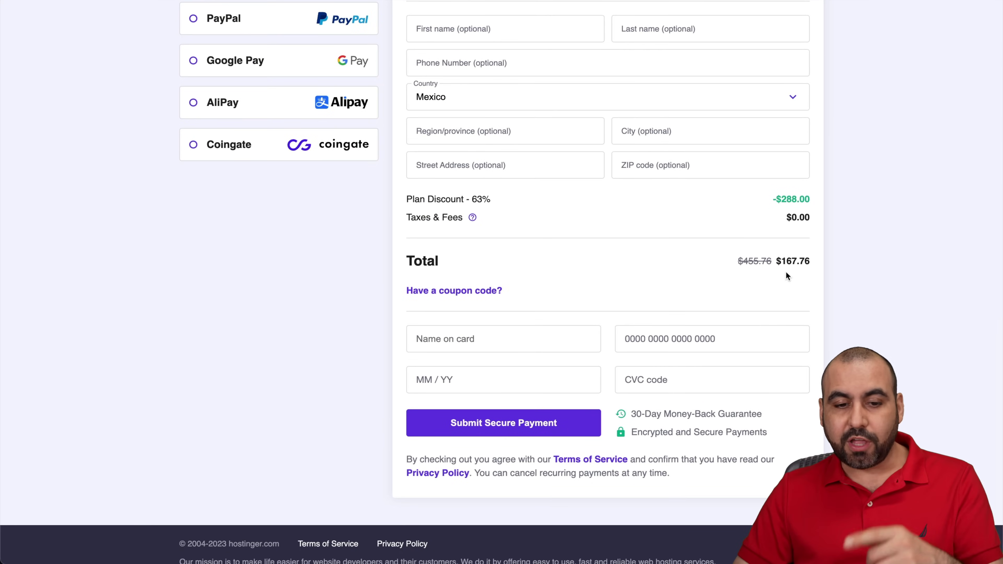
pyautogui.click(490, 291)
pyautogui.click(477, 325)
pyautogui.write('SAASMASTER')
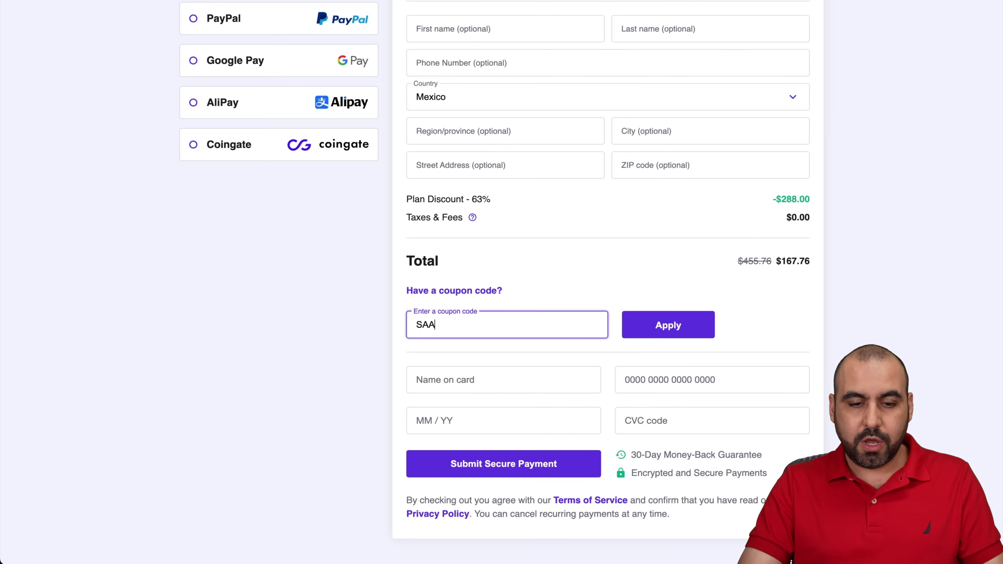
pyautogui.click(696, 327)
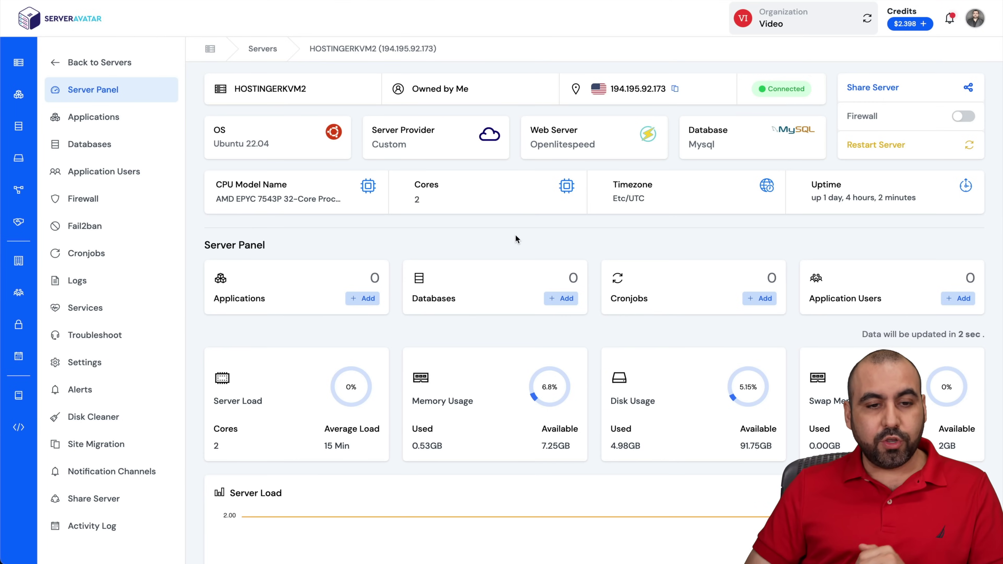
# Start a new server application named hostingertest.
pyautogui.click(92, 118)
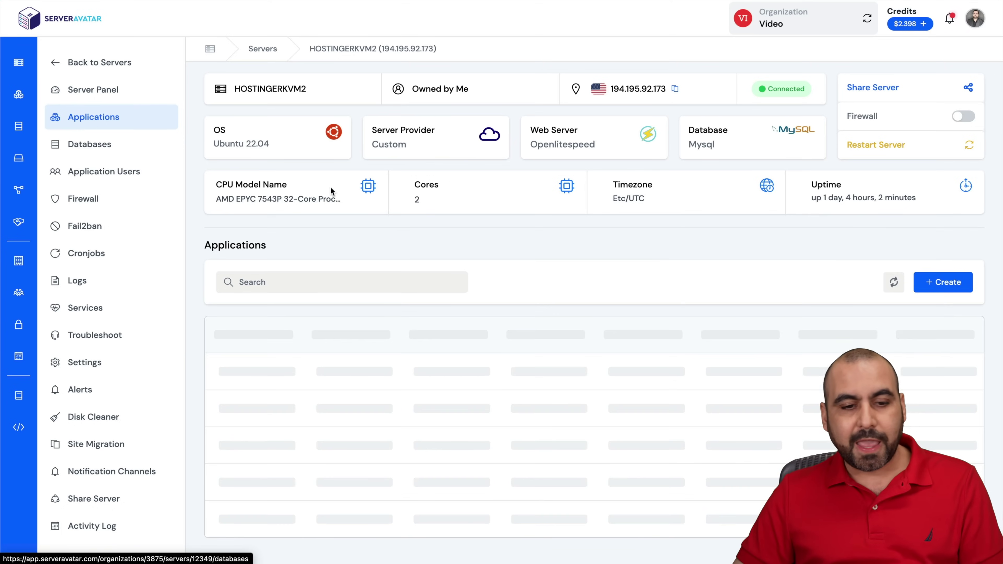
pyautogui.click(938, 285)
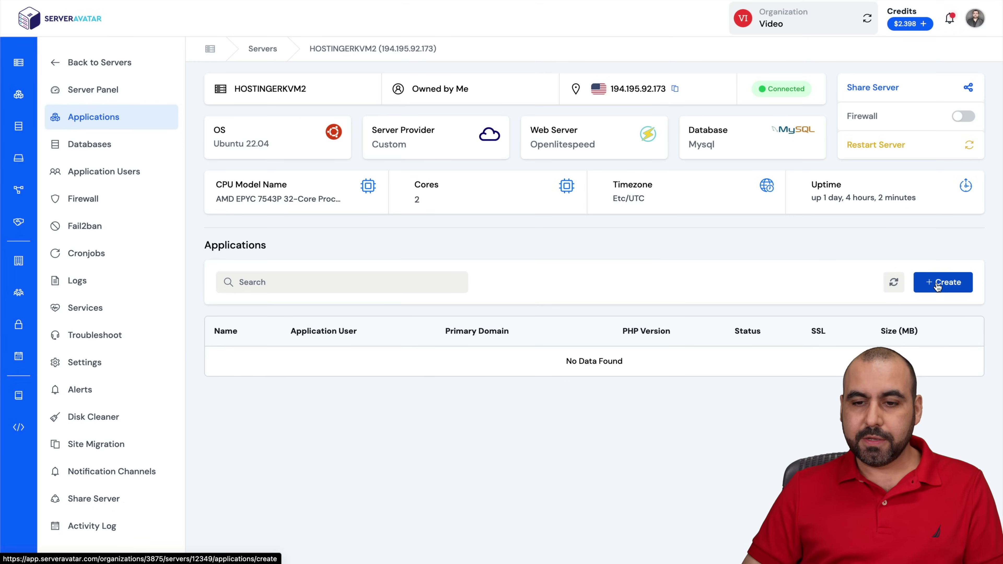
pyautogui.scroll(-2, 473, 384)
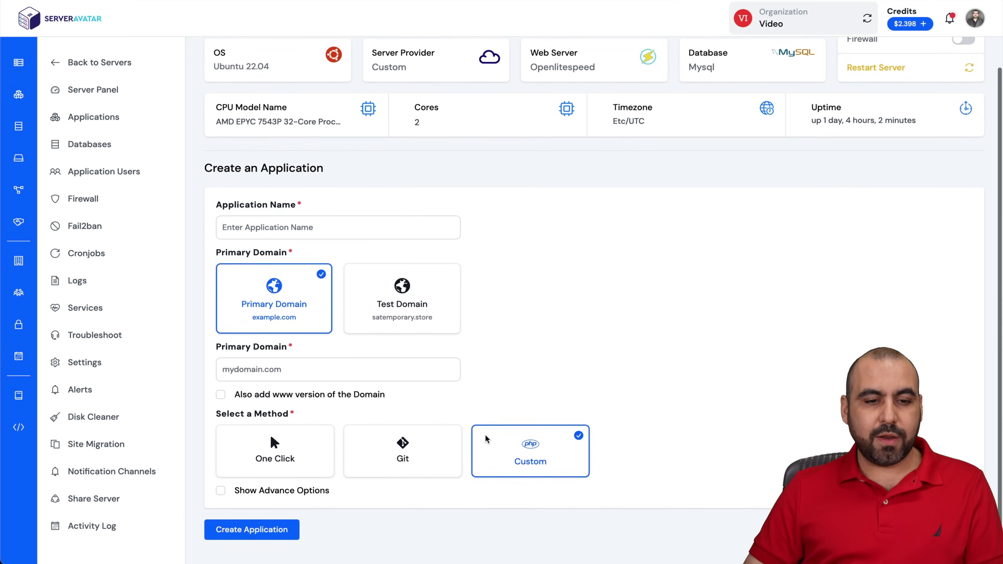
pyautogui.click(288, 233)
pyautogui.write('hostingertest')
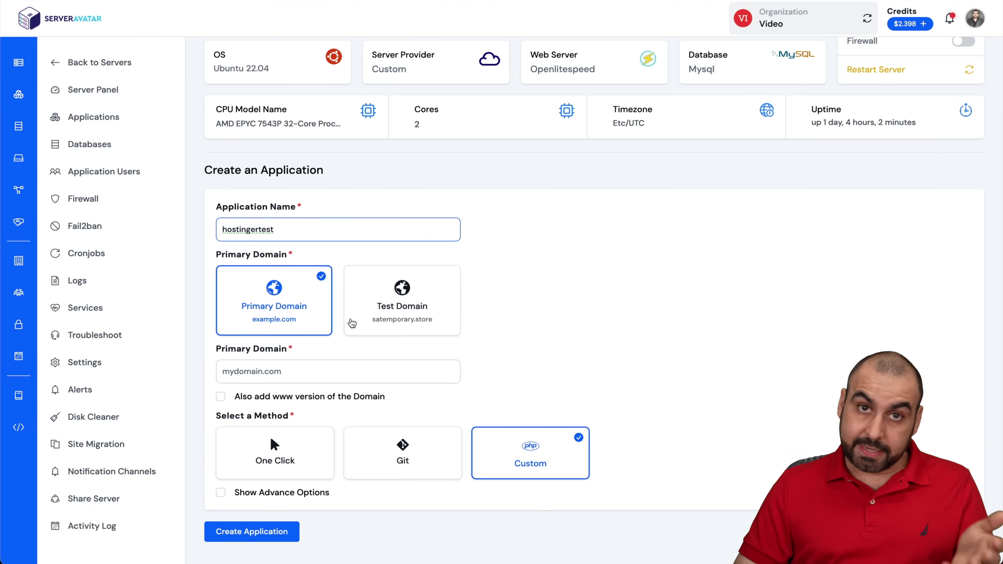
# Use test domain testhostinger.satemporary.store and pick the One Click WordPress install.
pyautogui.click(379, 303)
pyautogui.scroll(-1, 319, 356)
pyautogui.click(268, 386)
pyautogui.write('testhostinger')
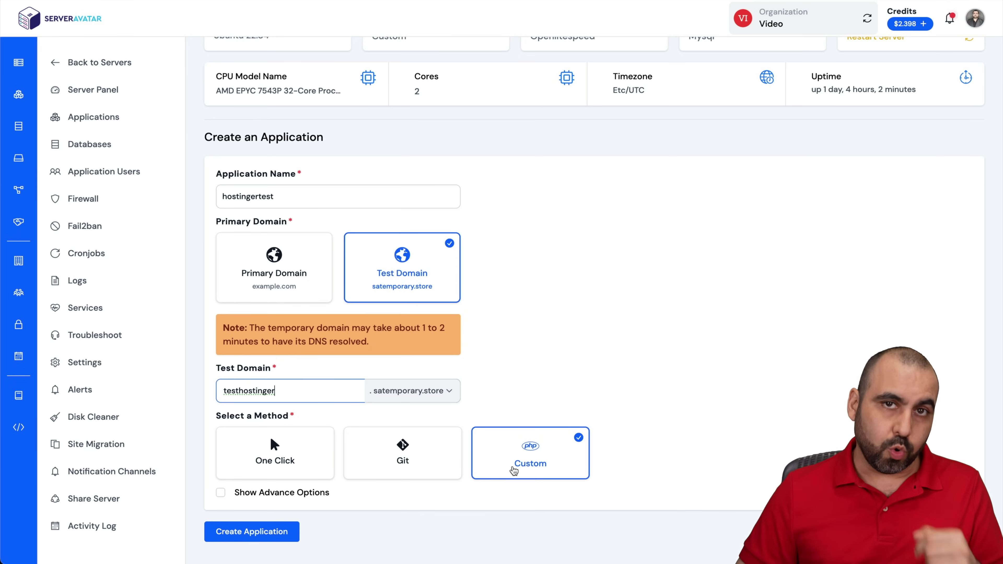
pyautogui.click(255, 454)
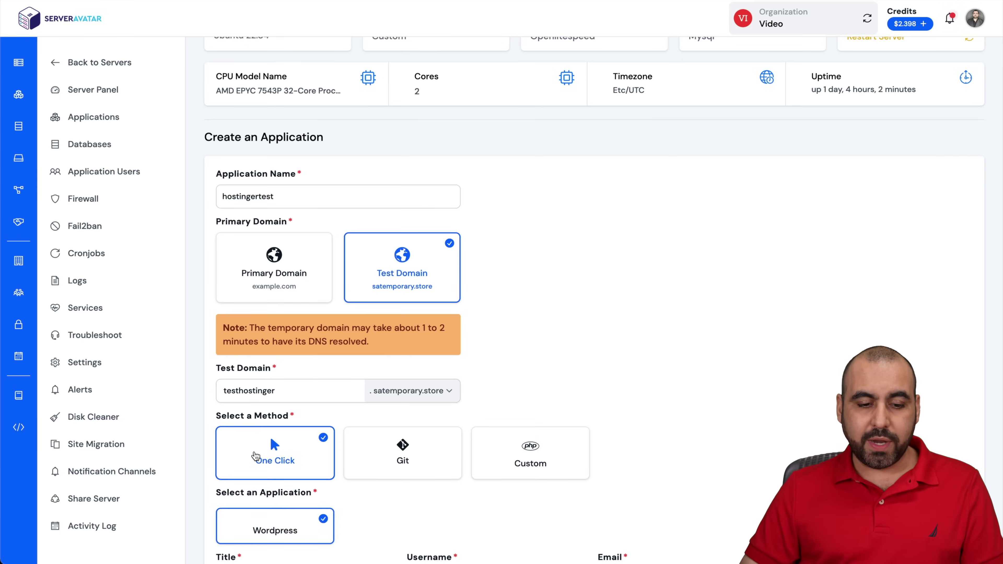
# Enter site title 'test site', admin username admin, and the admin e-mail and password.
pyautogui.scroll(-2, 400, 488)
pyautogui.scroll(-3, 399, 488)
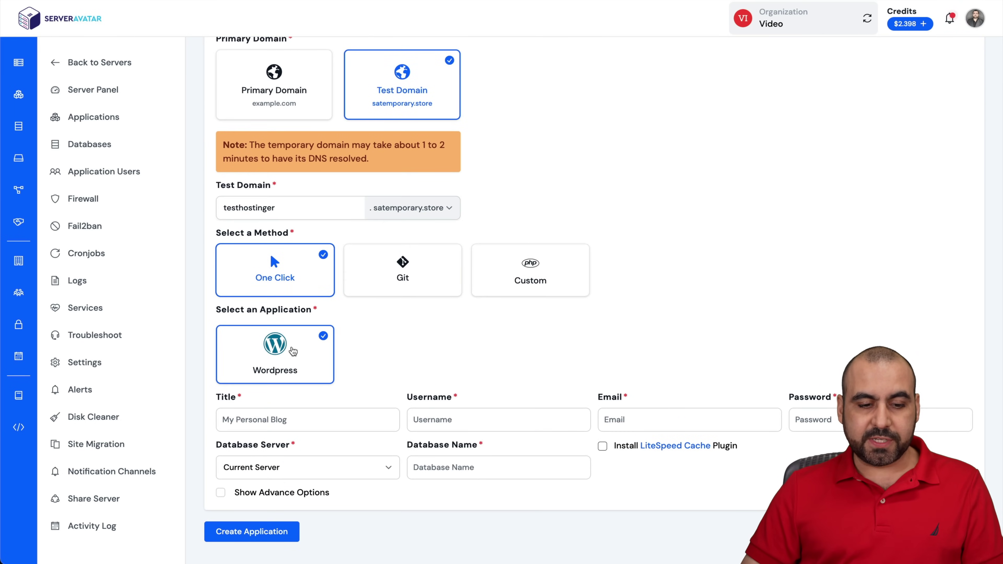
pyautogui.click(307, 417)
pyautogui.write('test site')
pyautogui.click(489, 423)
pyautogui.write('admin')
pyautogui.press('Tab')
pyautogui.hotkey('ctrl', 'v')
pyautogui.click(819, 418)
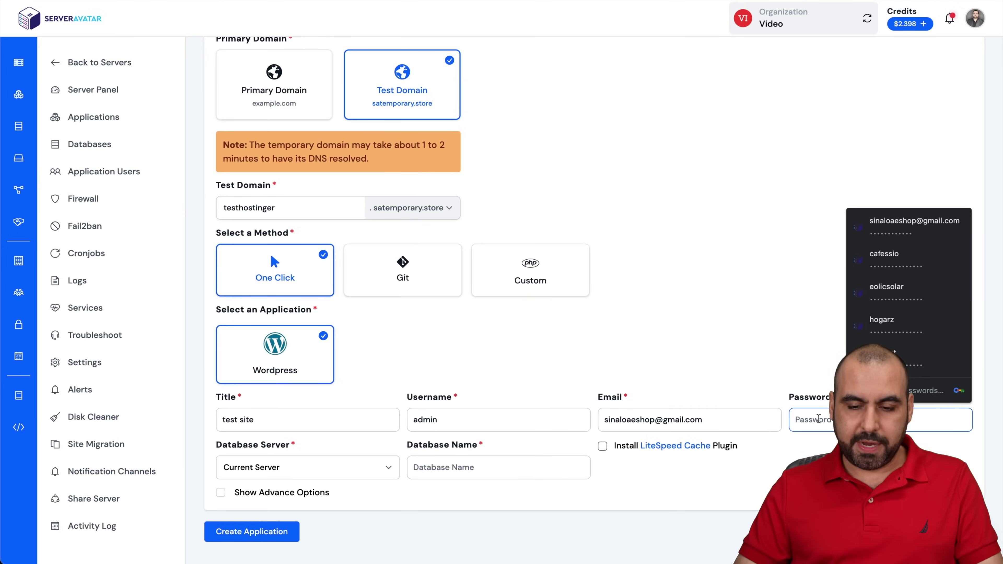
pyautogui.hotkey('ctrl', 'v')
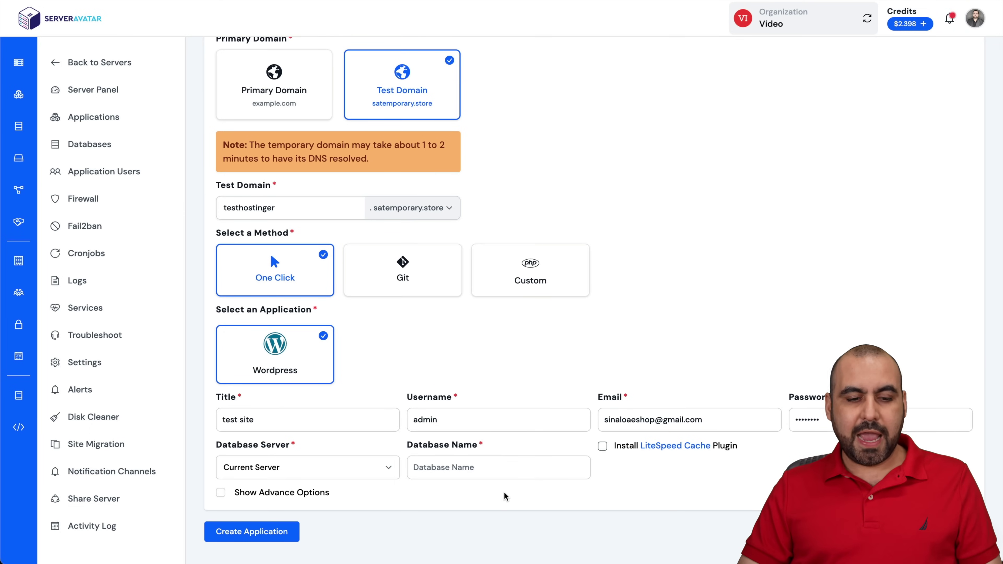
# Keep Current Server for the database, name it testtest, and show advanced options.
pyautogui.click(281, 471)
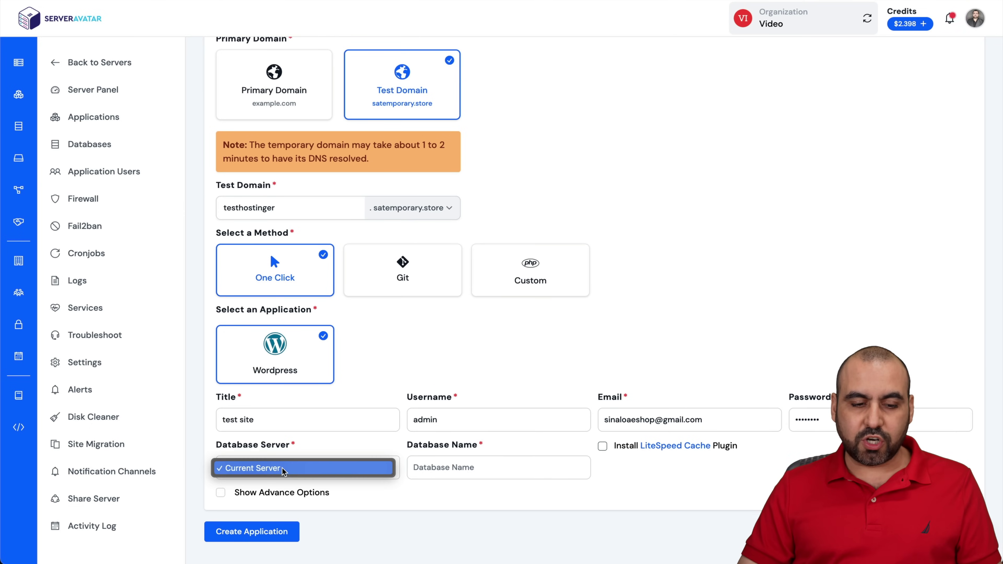
pyautogui.click(351, 471)
pyautogui.click(455, 468)
pyautogui.write('testtest')
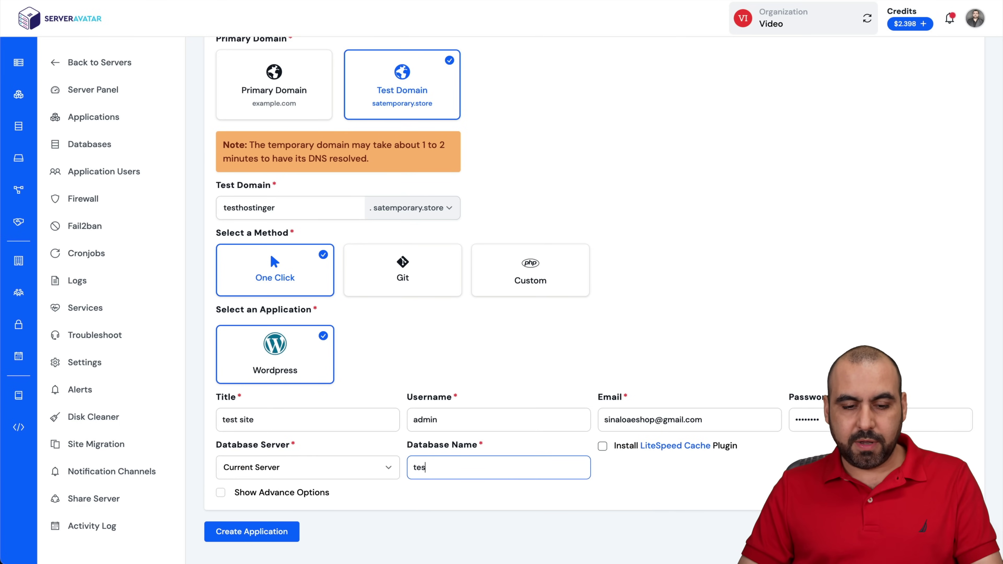
pyautogui.click(306, 494)
pyautogui.scroll(-3, 374, 512)
pyautogui.scroll(-5, 374, 512)
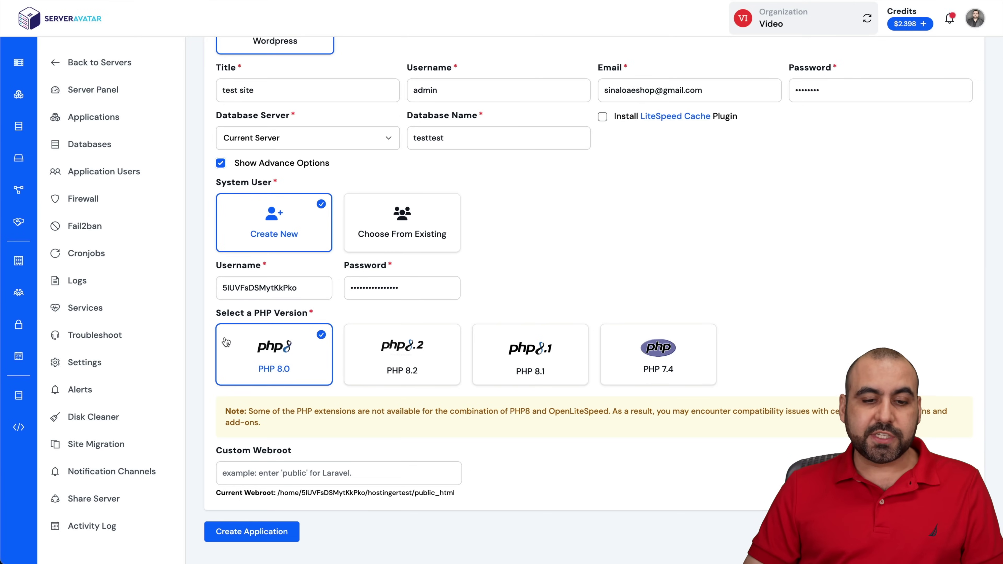
# Switch PHP to 8.2 and create the hostingertest WordPress application.
pyautogui.click(420, 375)
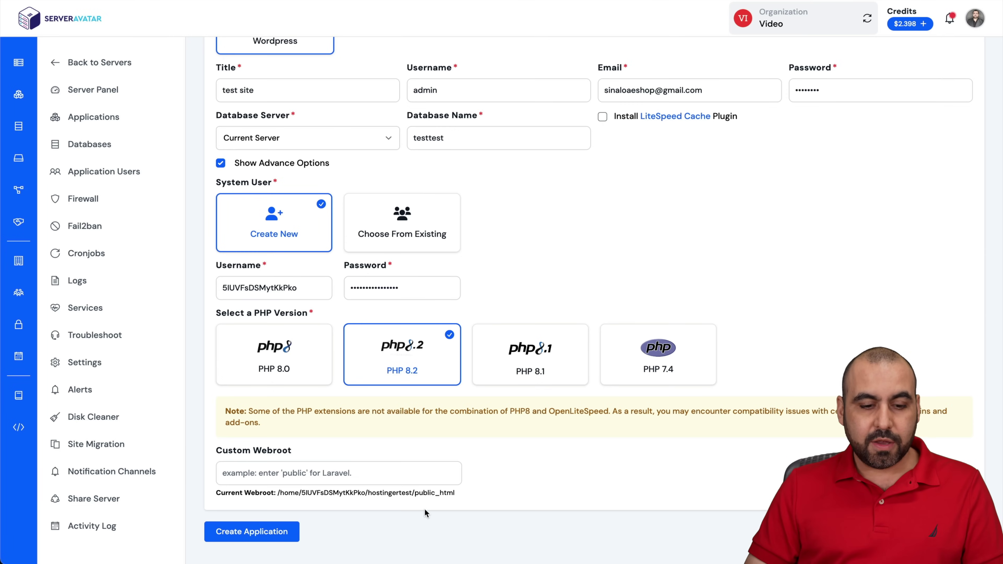
pyautogui.click(289, 532)
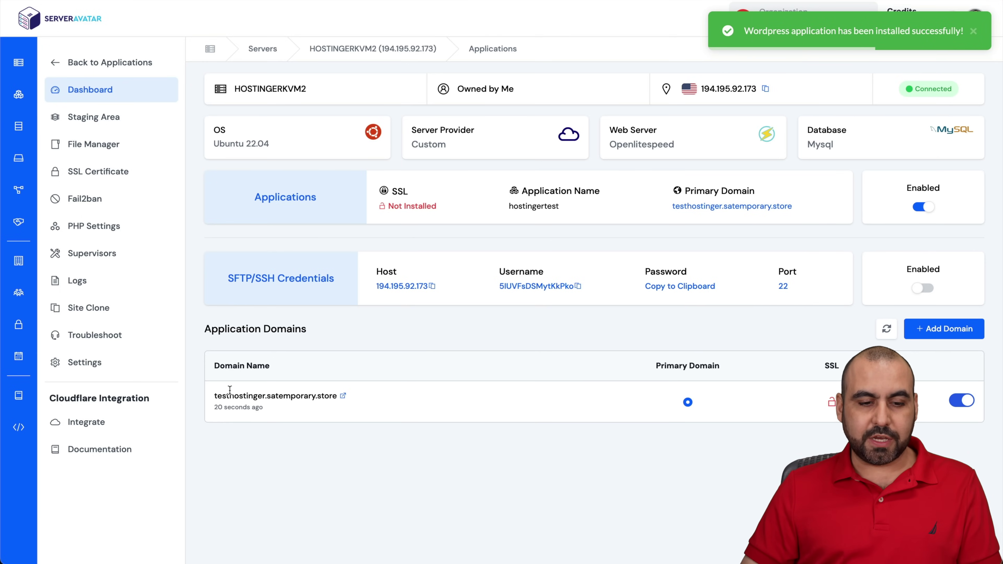
# Open the new test site and load its /wp-admin login page.
pyautogui.click(343, 397)
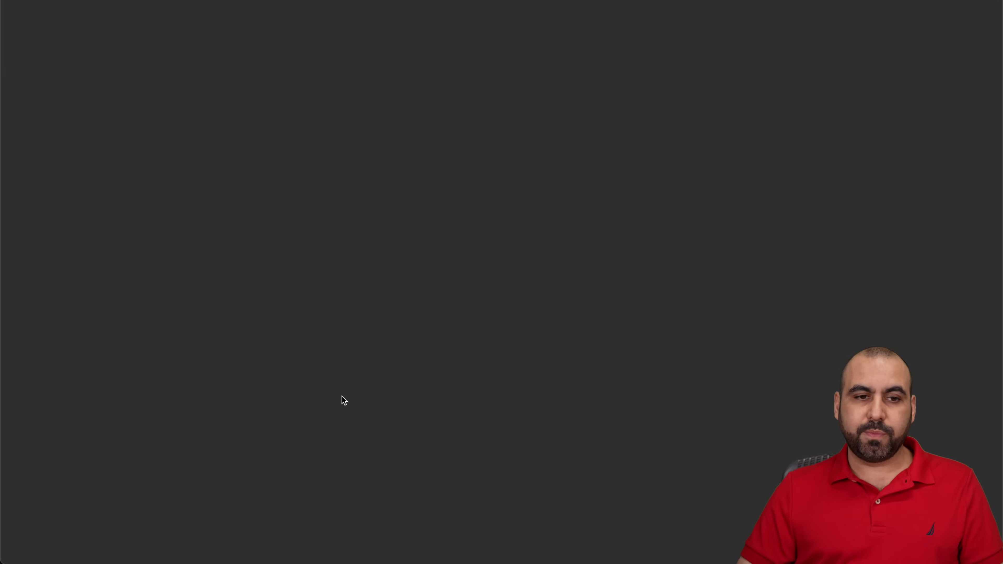
pyautogui.scroll(-10, 457, 379)
pyautogui.scroll(5, 457, 378)
pyautogui.press('super+l')
pyautogui.press('Right')
pyautogui.write('wp-admin')
pyautogui.press('Return')
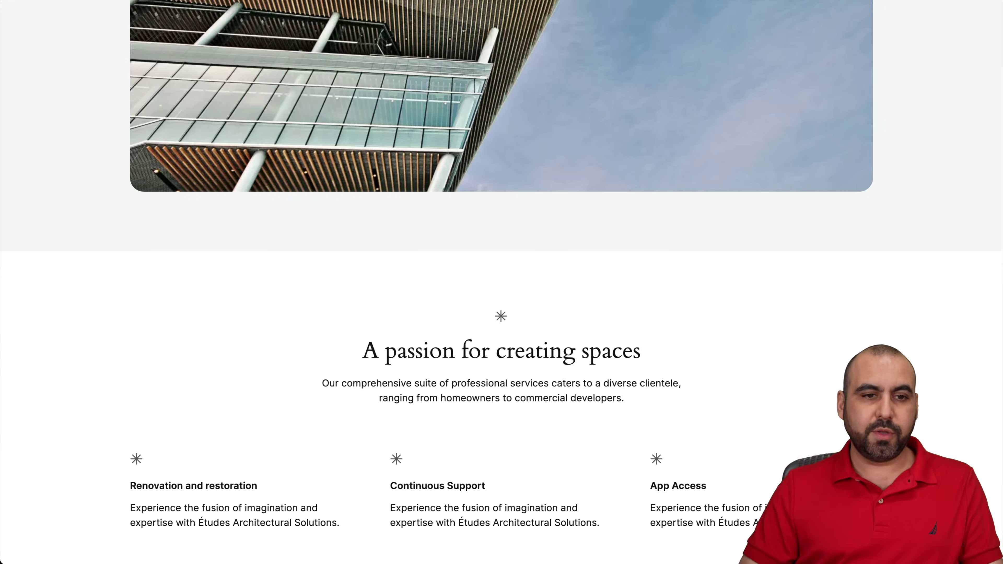
# Log in as admin with the account password and dismiss the password popups.
pyautogui.write('admin')
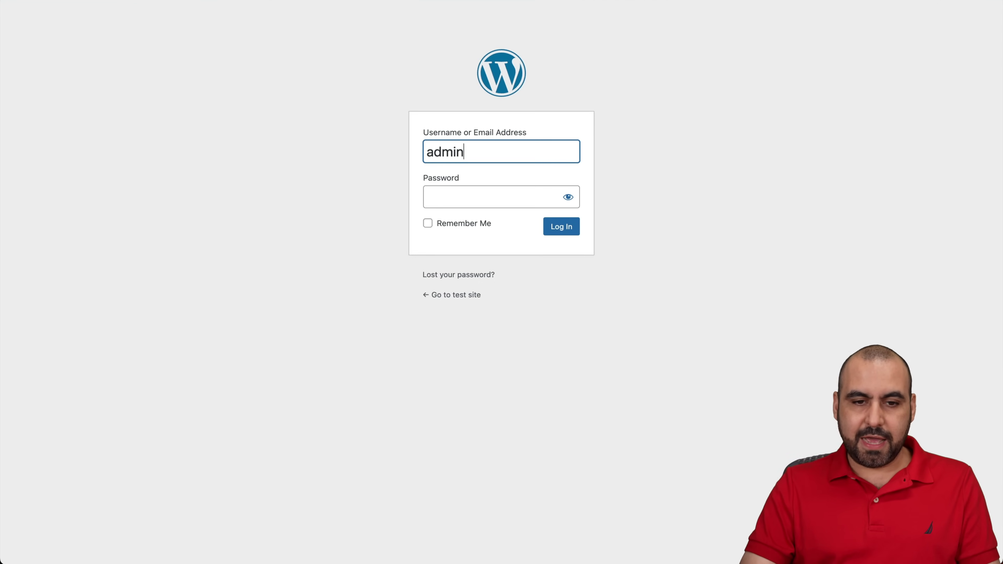
pyautogui.press('Tab')
pyautogui.write('1234567')
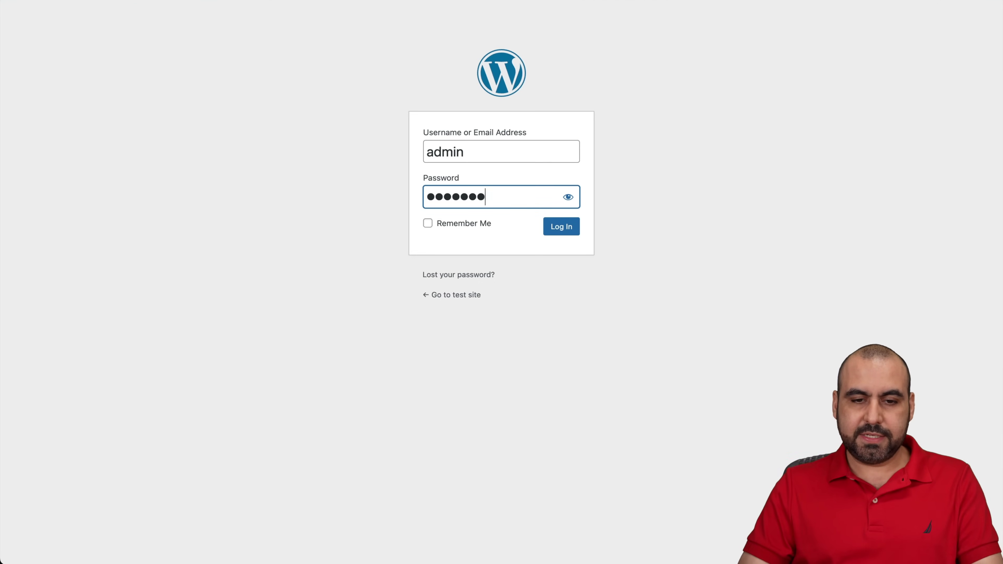
pyautogui.click(554, 228)
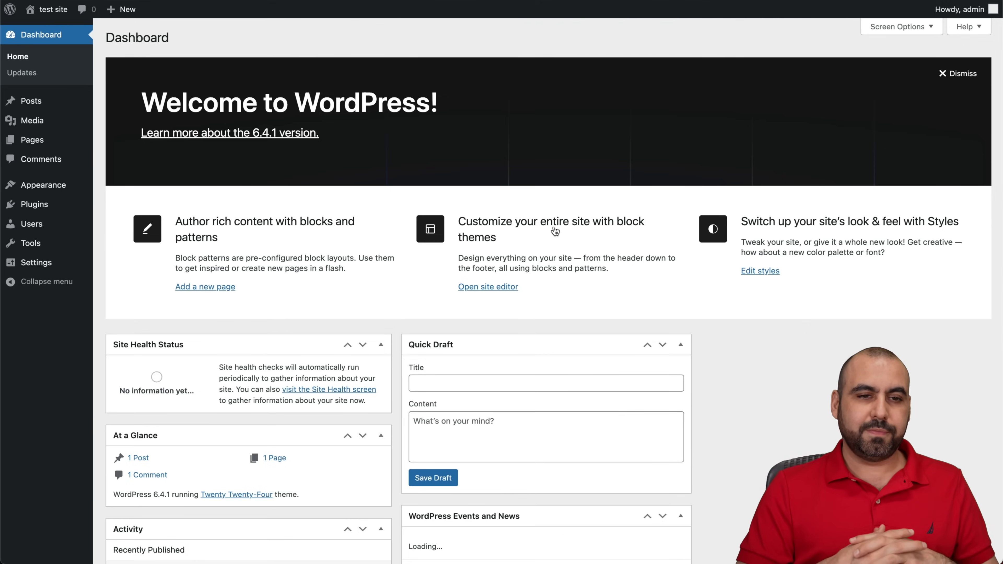
pyautogui.click(606, 141)
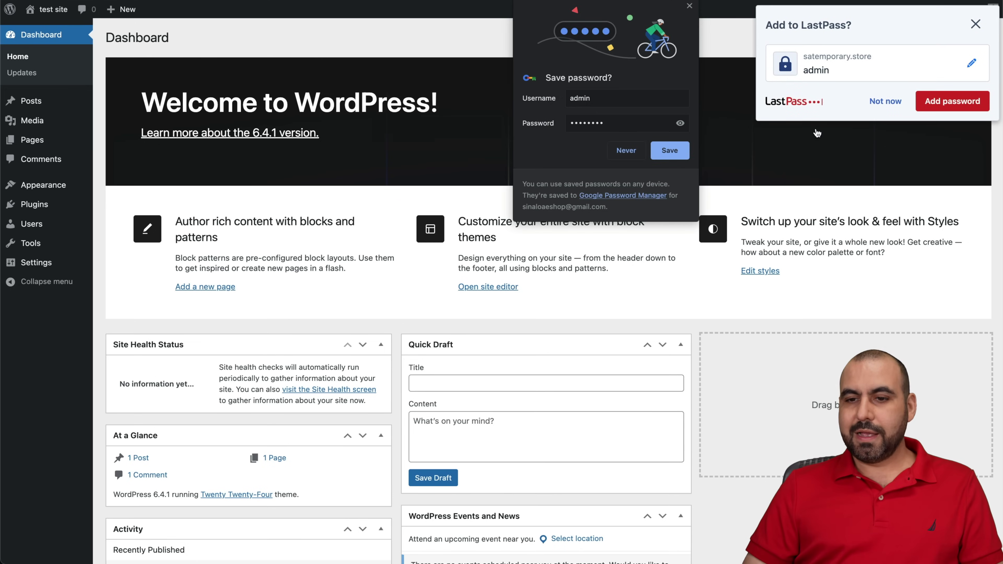
pyautogui.click(869, 110)
pyautogui.click(626, 150)
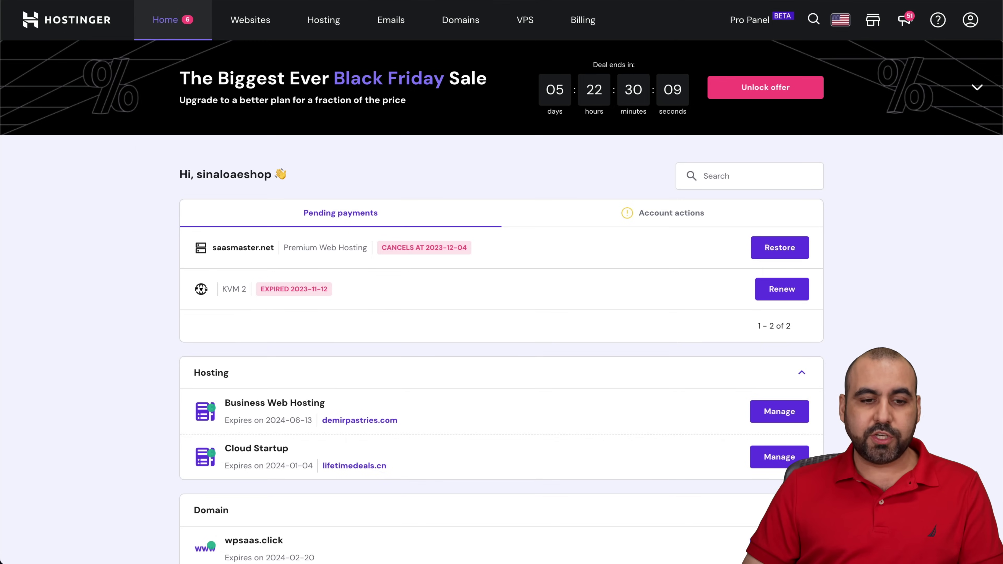
# Open the Manage page for ltdsale.shop from the hPanel Domain section.
pyautogui.scroll(-10, 494, 347)
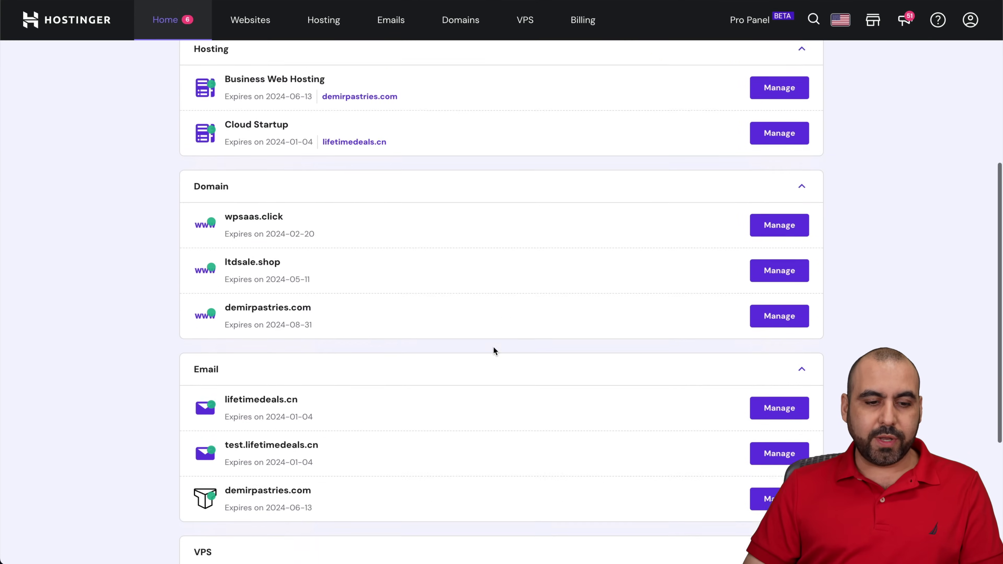
pyautogui.scroll(7, 494, 349)
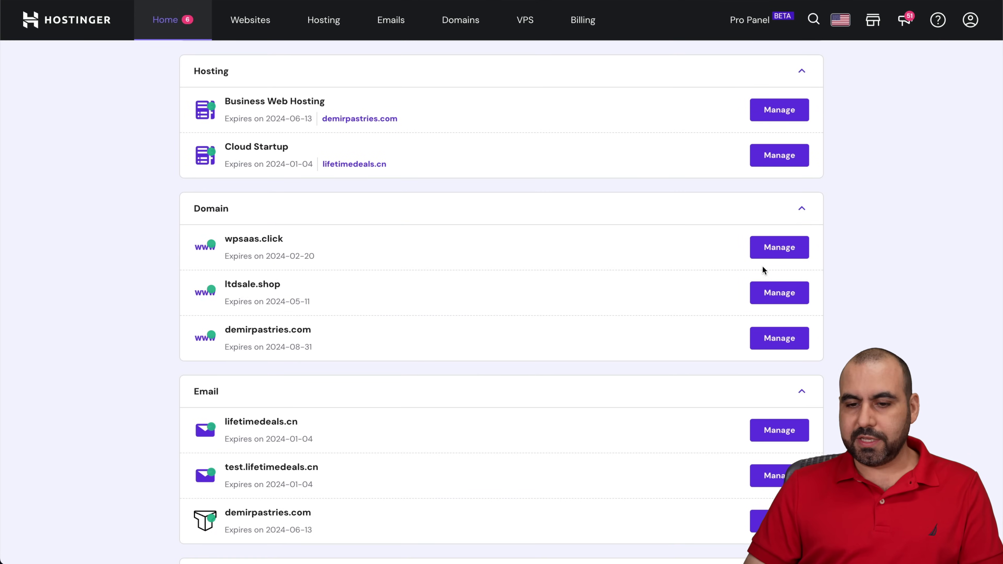
pyautogui.click(782, 292)
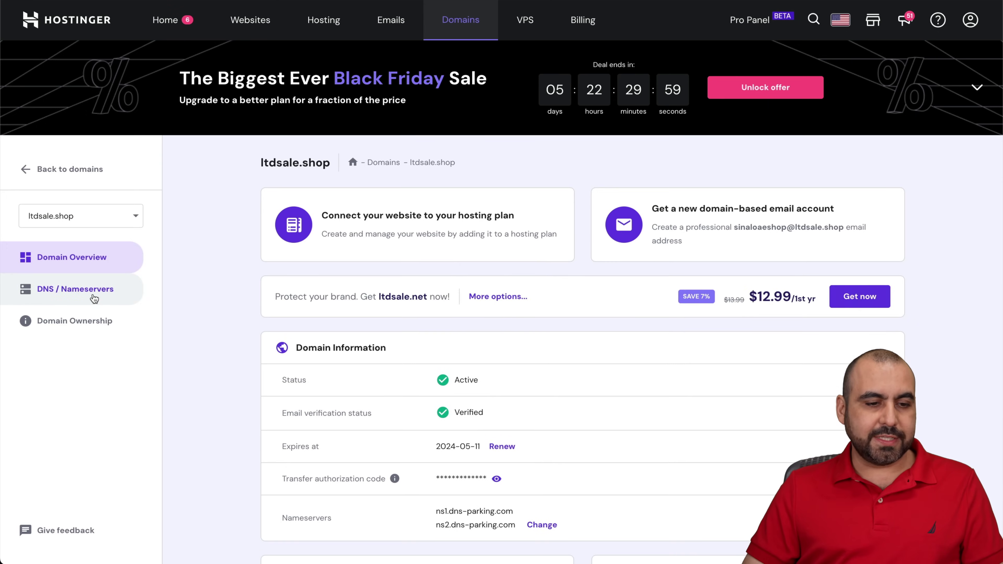
# Open the DNS records editor for ltdsale.shop.
pyautogui.click(94, 298)
pyautogui.scroll(-5, 387, 397)
pyautogui.scroll(-3, 387, 397)
pyautogui.scroll(1, 387, 397)
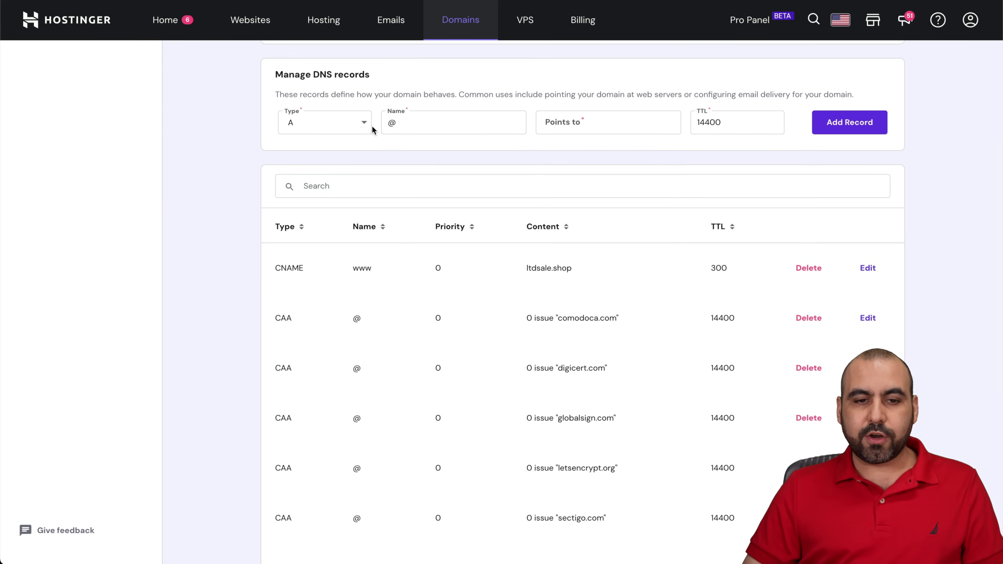
pyautogui.click(412, 122)
pyautogui.scroll(-4, 477, 226)
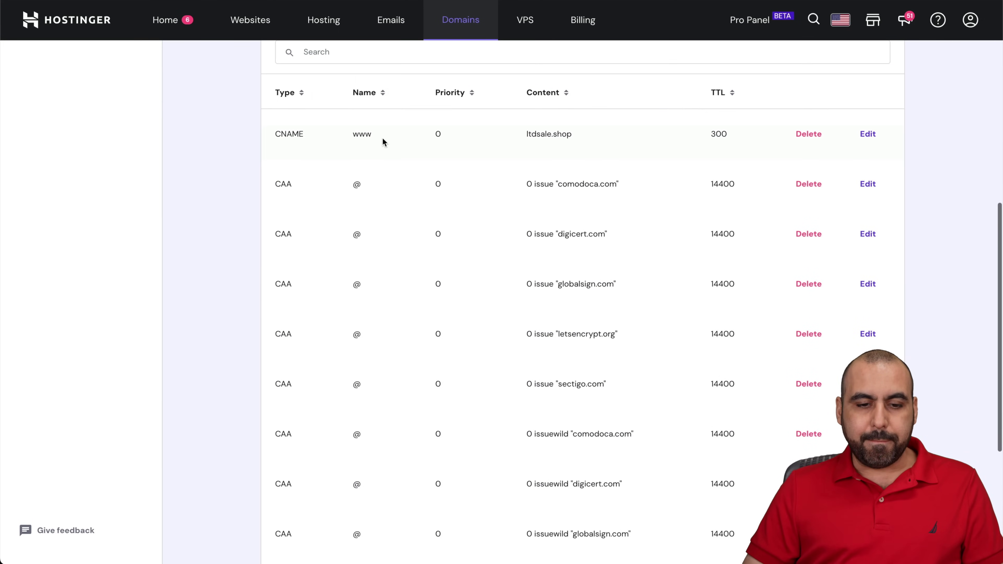
pyautogui.scroll(-6, 373, 417)
pyautogui.scroll(7, 283, 358)
pyautogui.scroll(5, 280, 323)
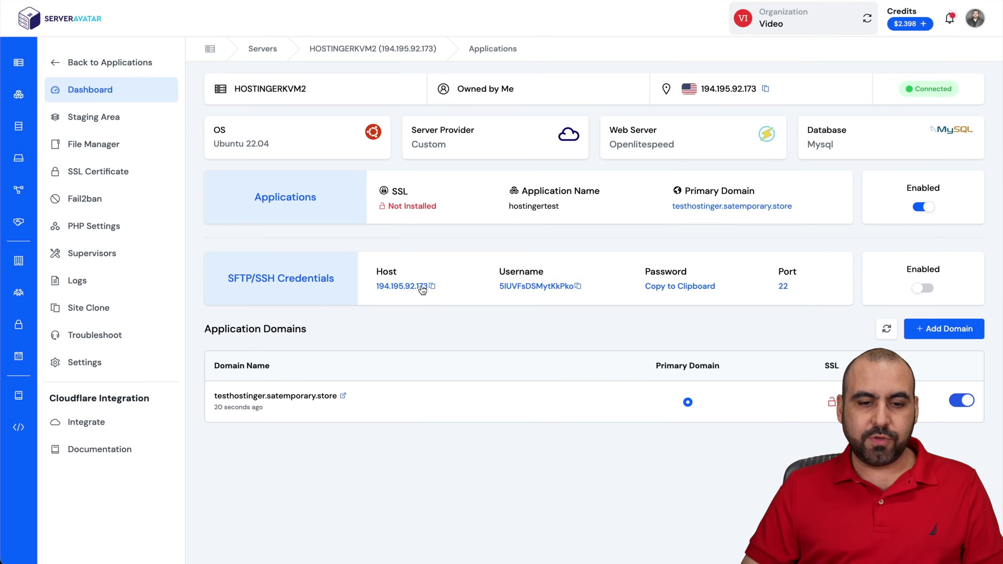
# Add an A record named @ pointing to server IP 194.195.92.173.
pyautogui.click(432, 286)
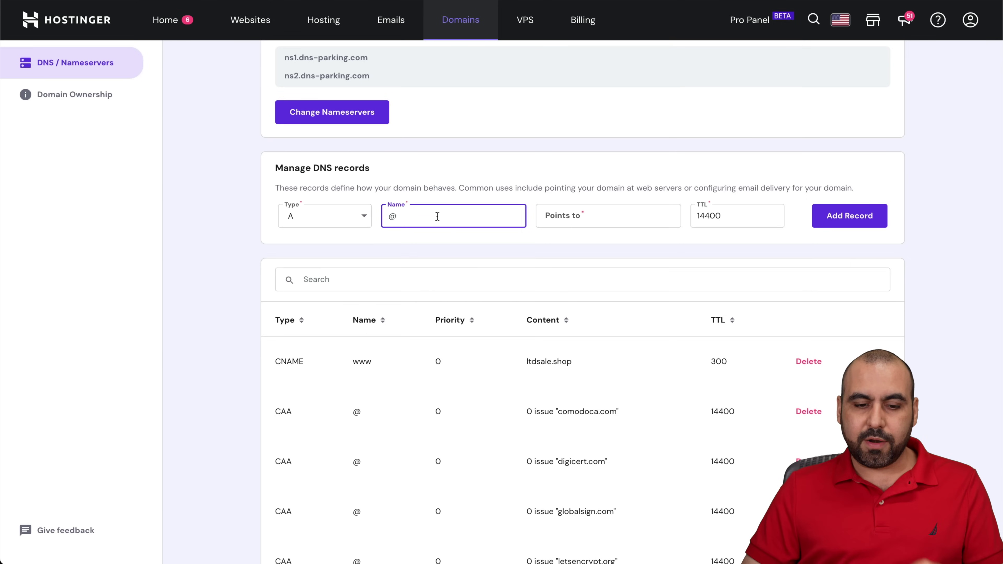
pyautogui.hotkey('ctrl', 'v')
pyautogui.click(569, 215)
pyautogui.hotkey('ctrl', 'v')
pyautogui.doubleClick(473, 218)
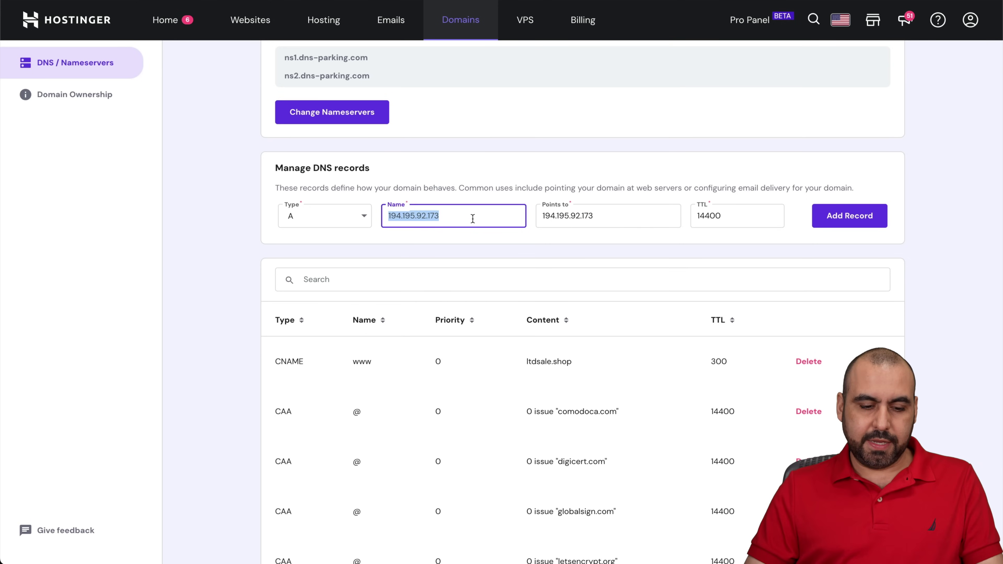
pyautogui.write('@')
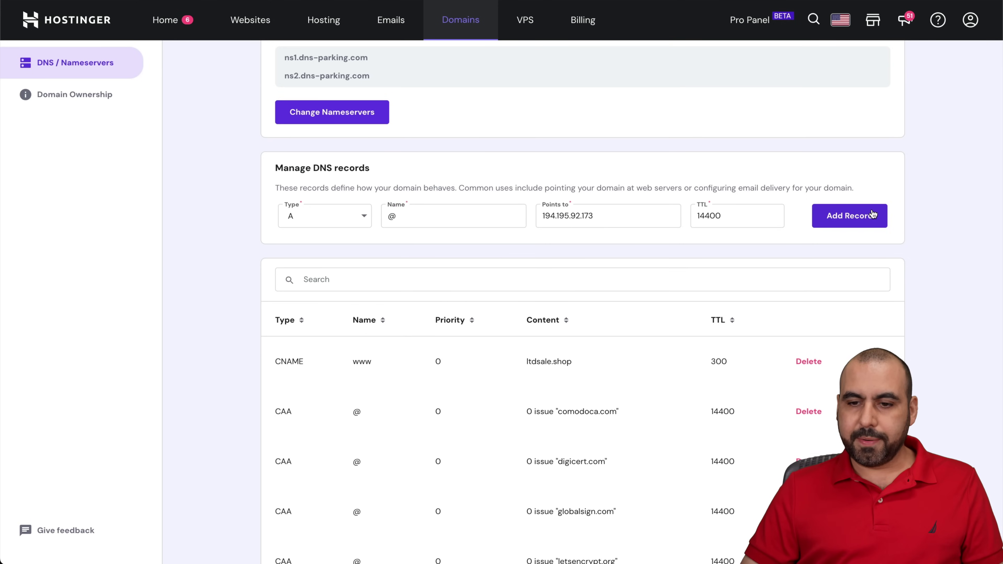
pyautogui.click(872, 214)
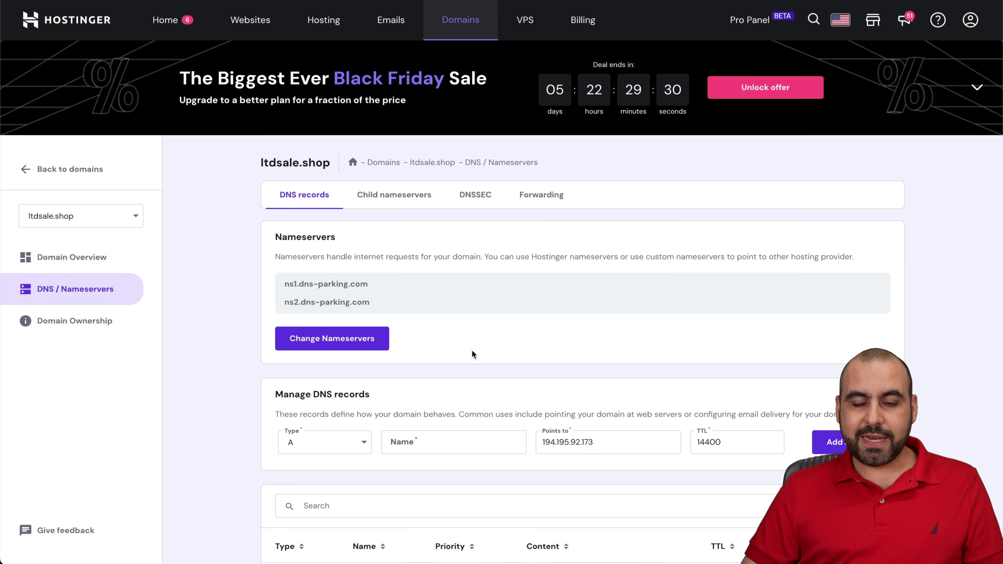
# Copy the domain name ltdsale.shop and leave the application dashboard.
pyautogui.scroll(-10, 499, 373)
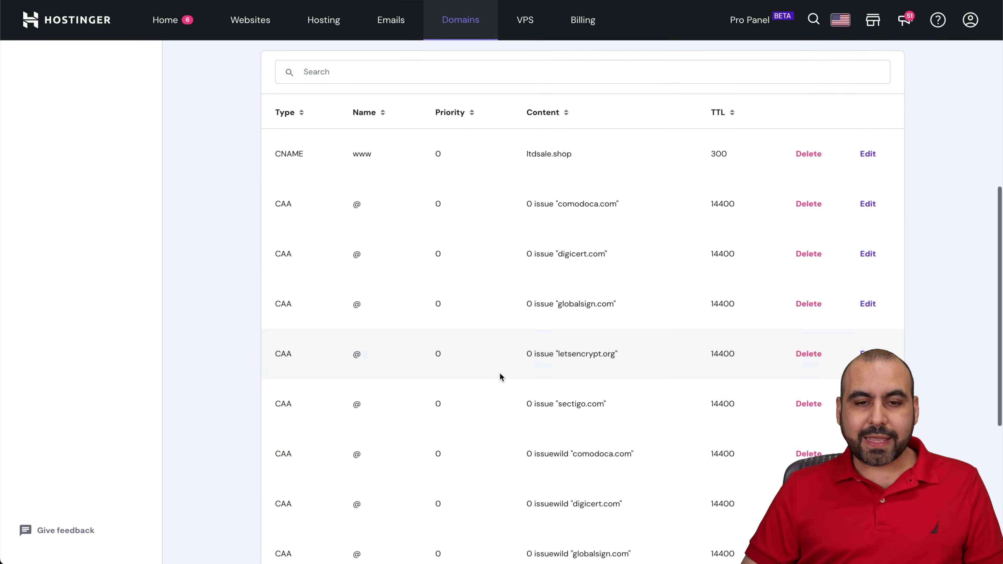
pyautogui.scroll(10, 499, 372)
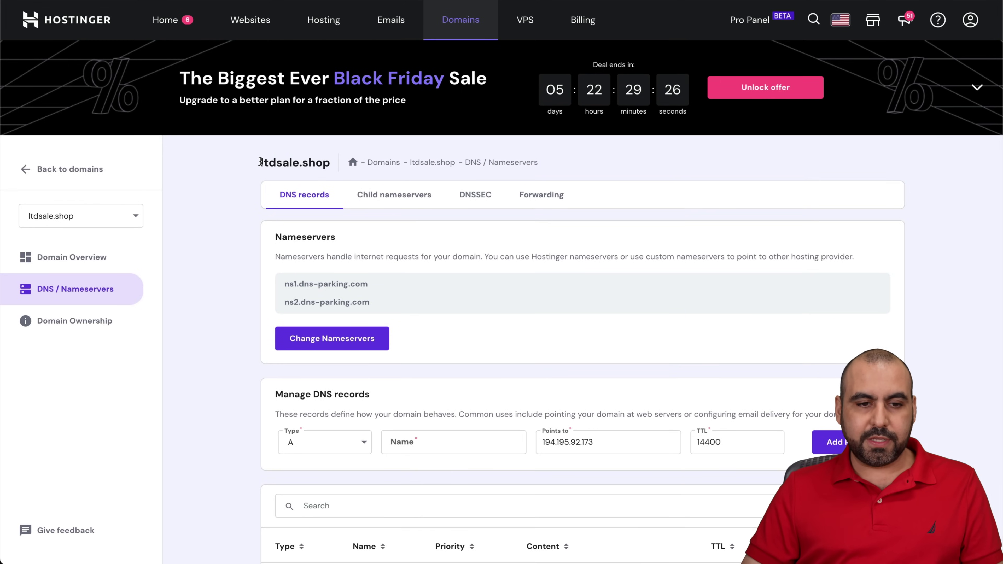
pyautogui.moveTo(260, 162); pyautogui.dragTo(331, 163)
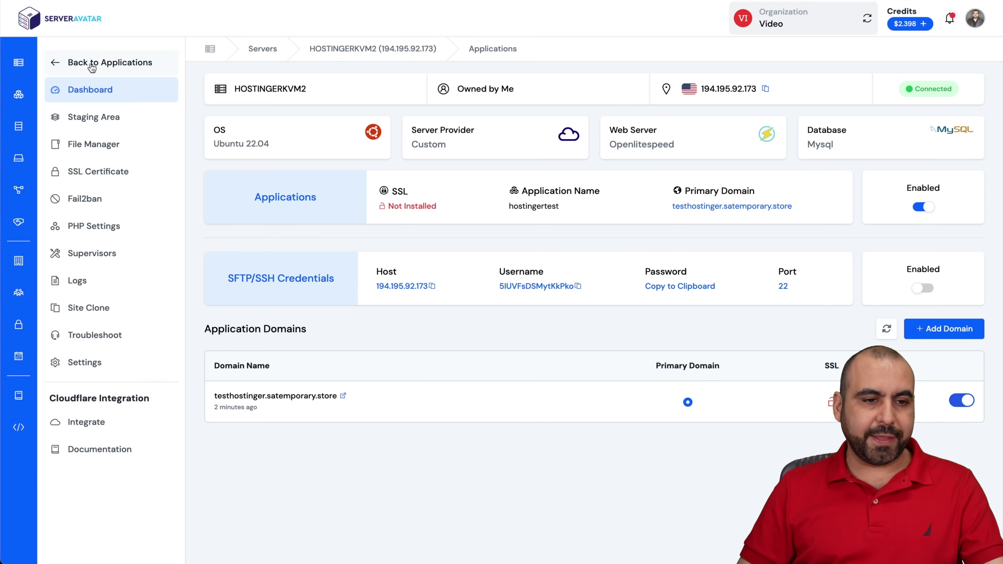
pyautogui.click(61, 62)
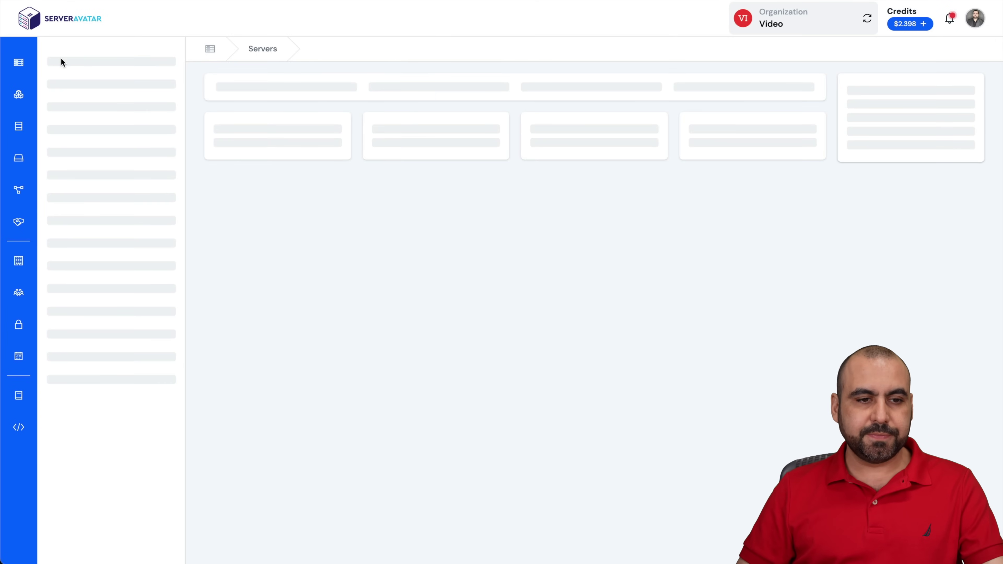
# Begin a new application with primary domain ltdsale.shop, then return to the Servers list.
pyautogui.click(952, 287)
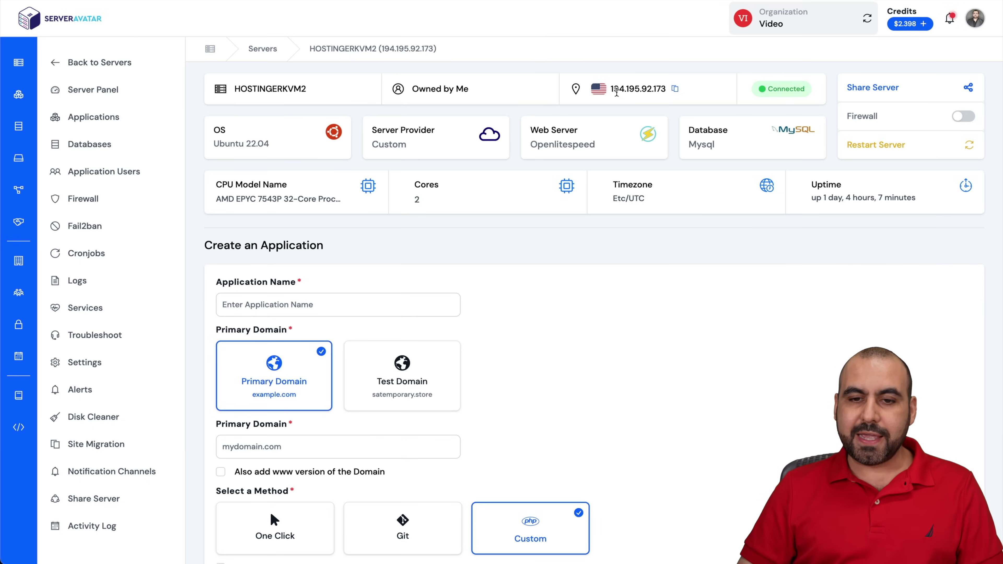
pyautogui.click(277, 445)
pyautogui.hotkey('ctrl', 'v')
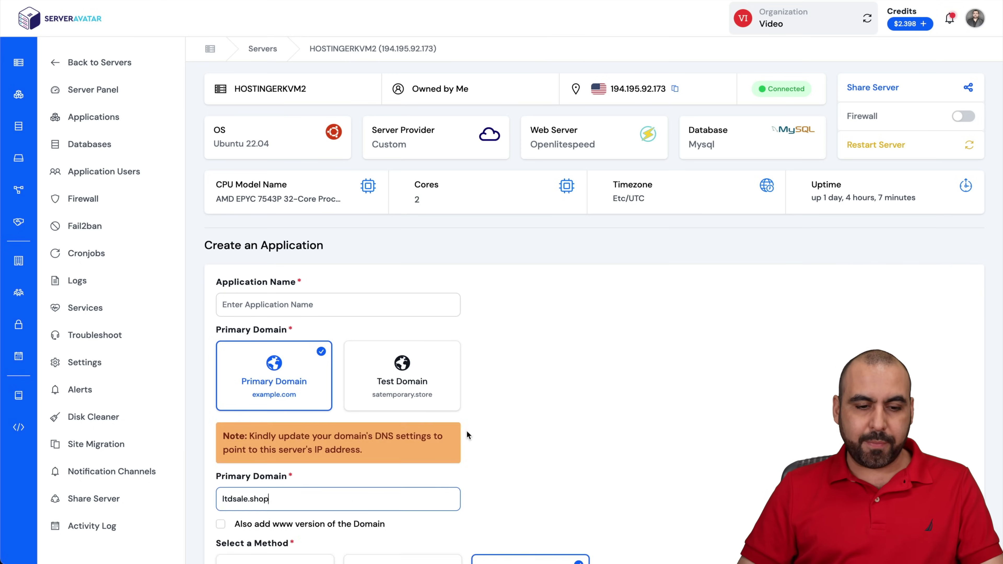
pyautogui.scroll(-2, 466, 430)
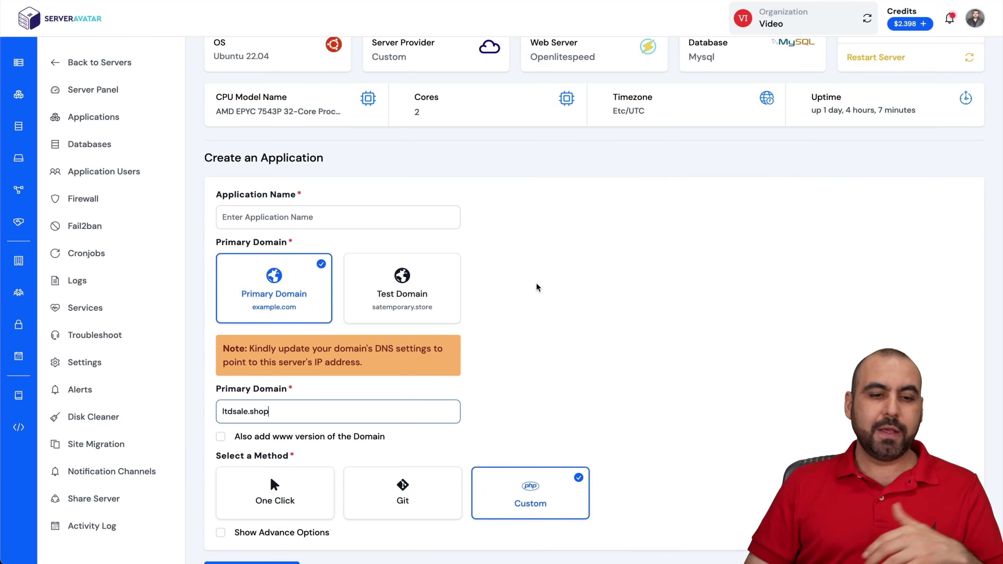
pyautogui.scroll(2, 583, 272)
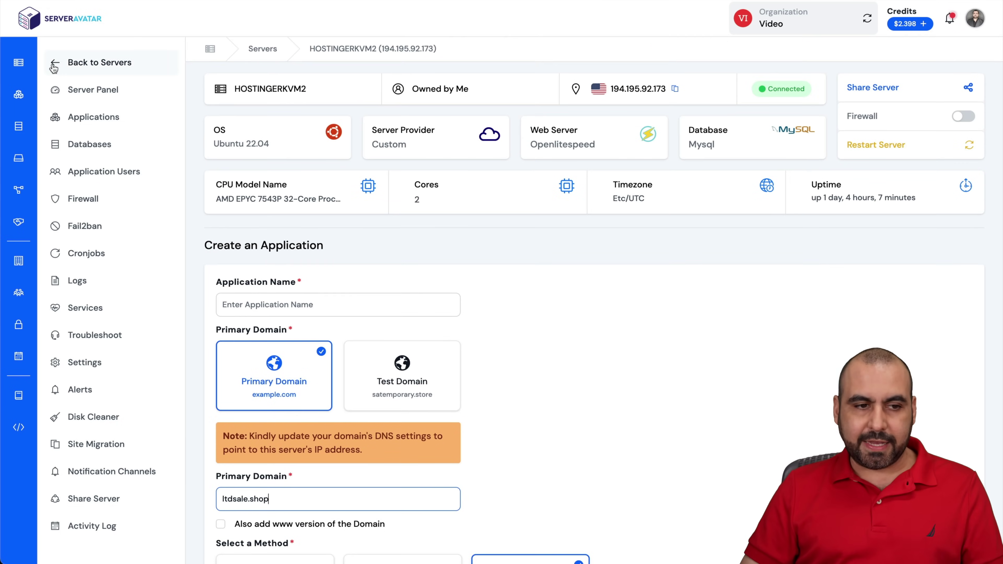
pyautogui.click(56, 64)
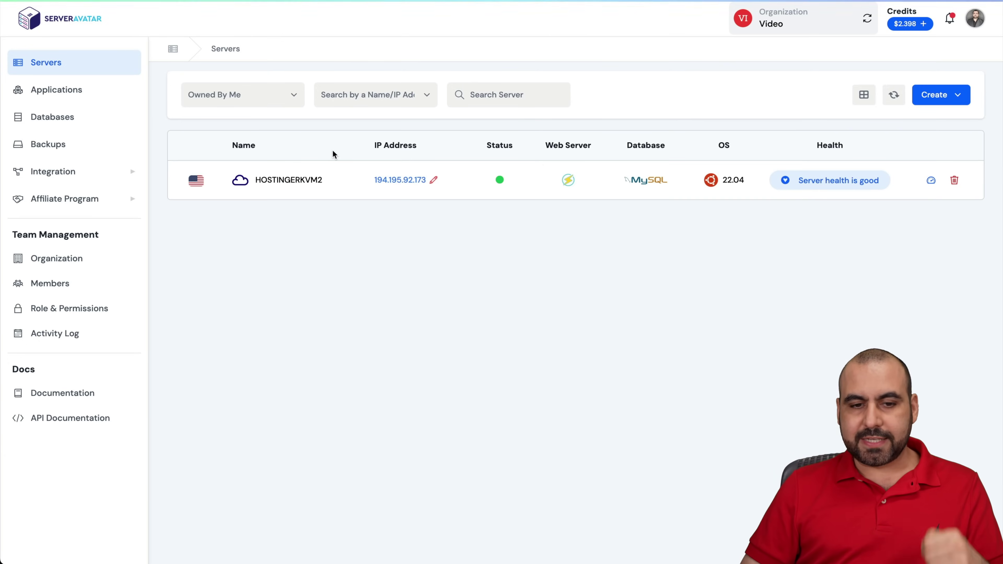
# Open hostingertest on HOSTINGERKVM2 and browse its files in File Manager.
pyautogui.click(297, 179)
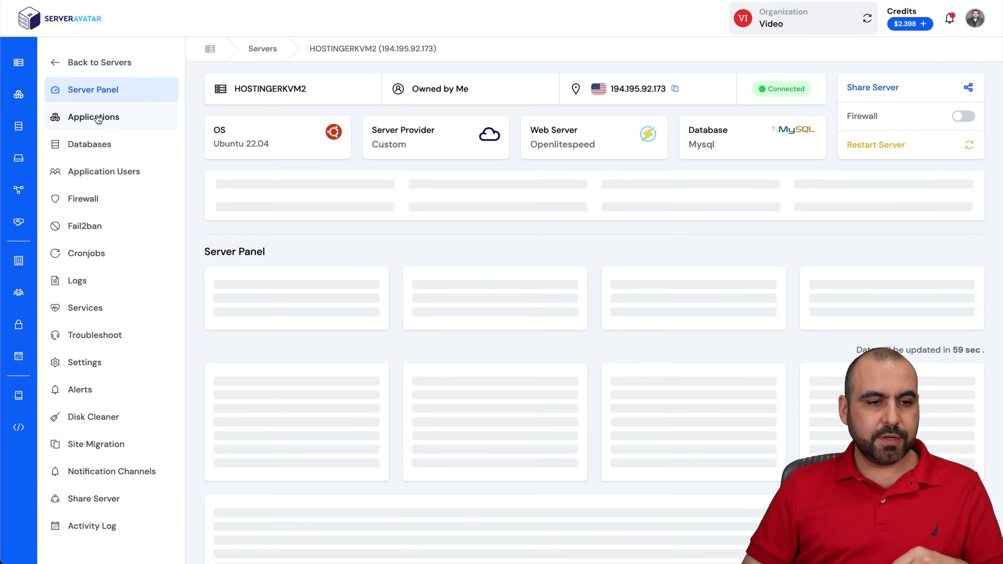
pyautogui.click(98, 118)
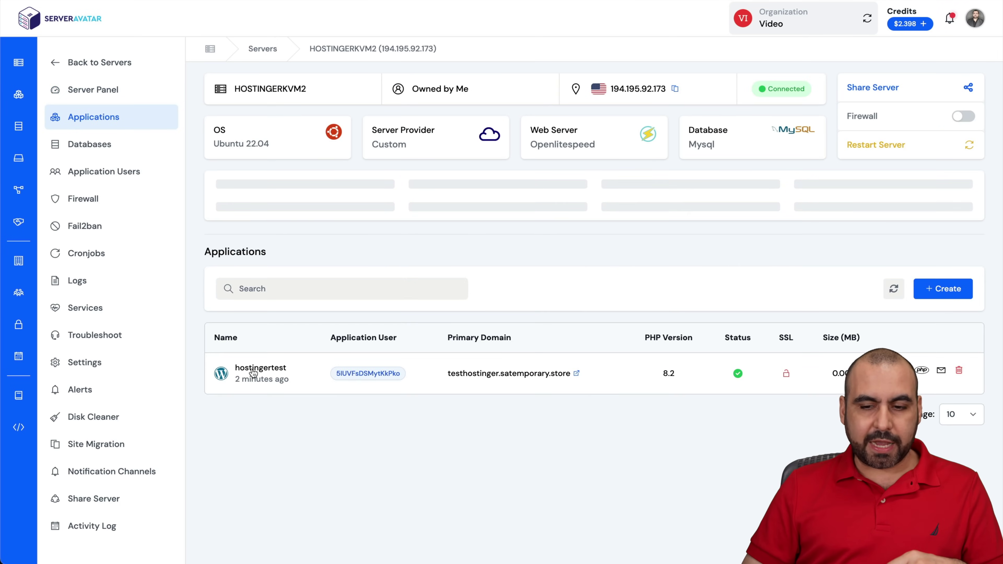
pyautogui.click(252, 370)
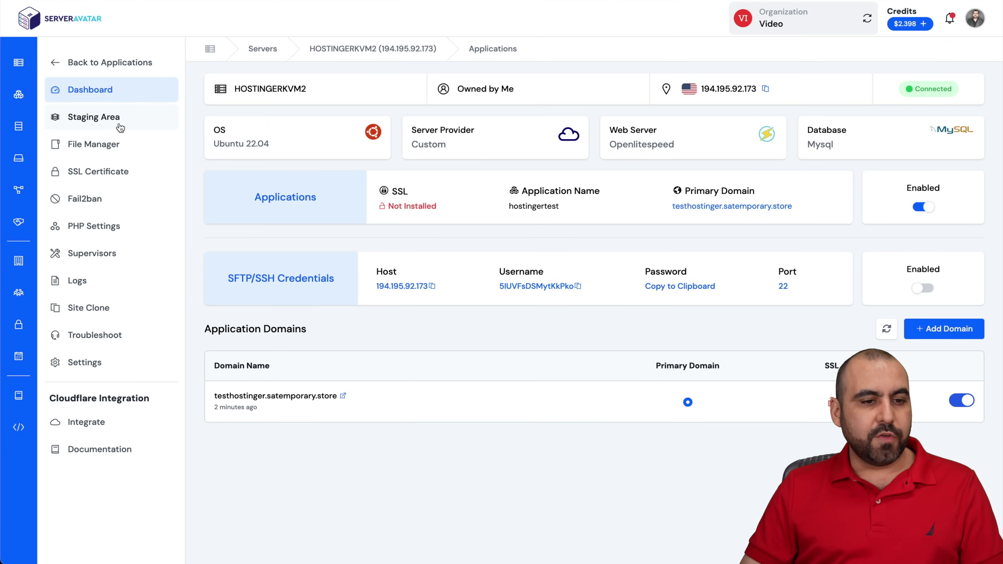
pyautogui.click(99, 144)
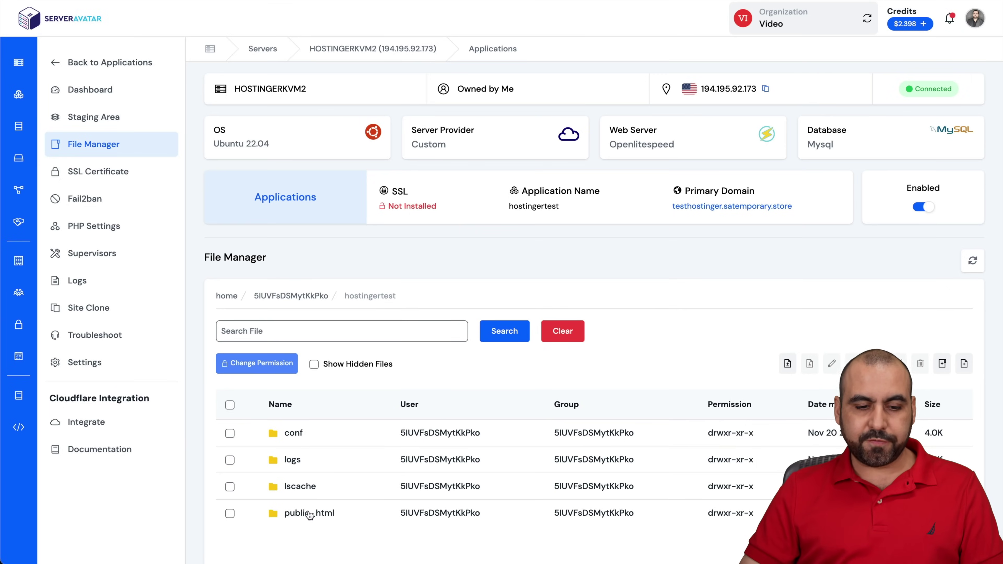
# Open public_html to list its WordPress files, including index.php, license.txt, wp-admin and wp-config.php.
pyautogui.click(308, 511)
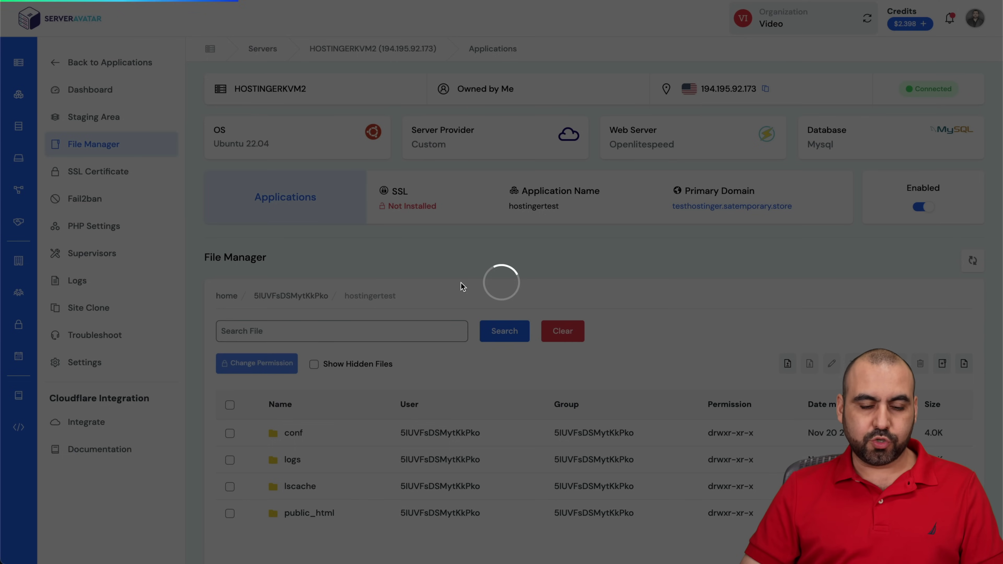
pyautogui.scroll(-4, 419, 390)
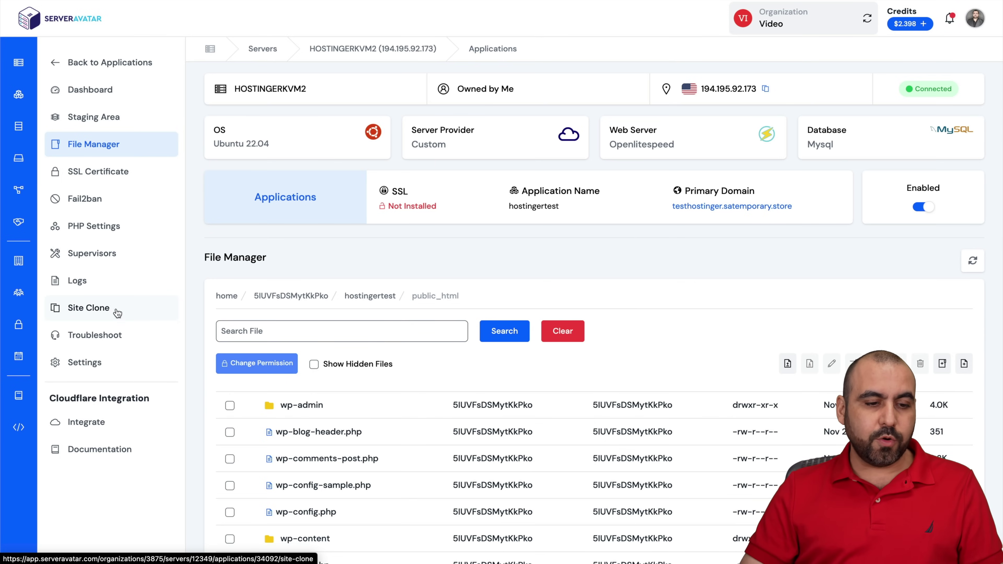
pyautogui.scroll(4, 393, 418)
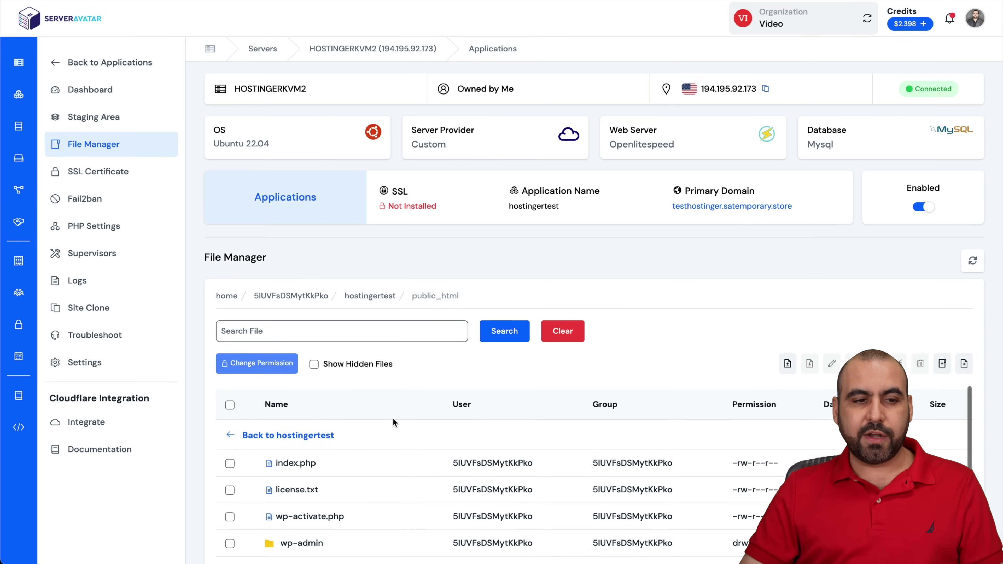